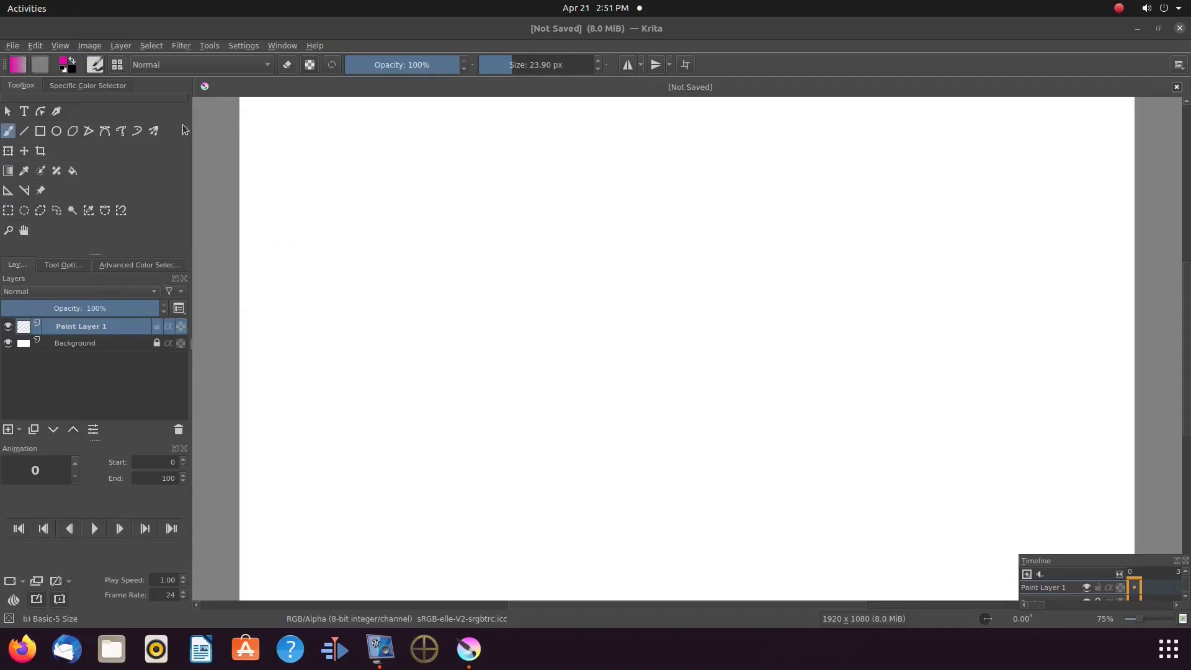
Browse the Help menu and close the About Krita window.
click(316, 47)
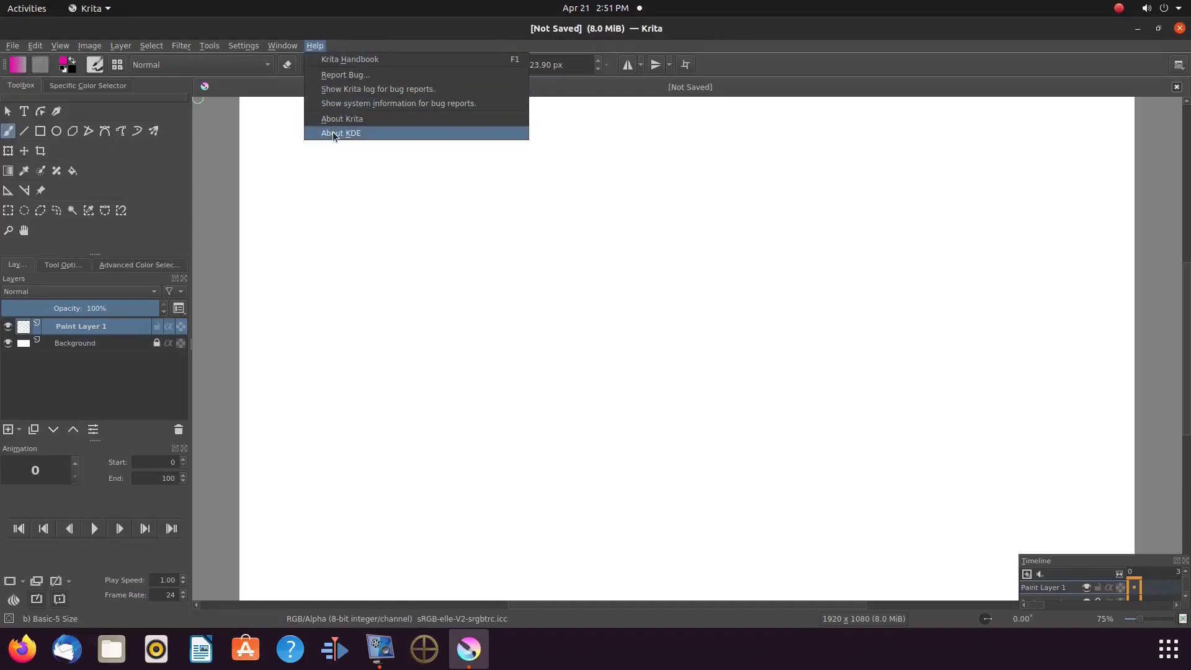
key(Escape)
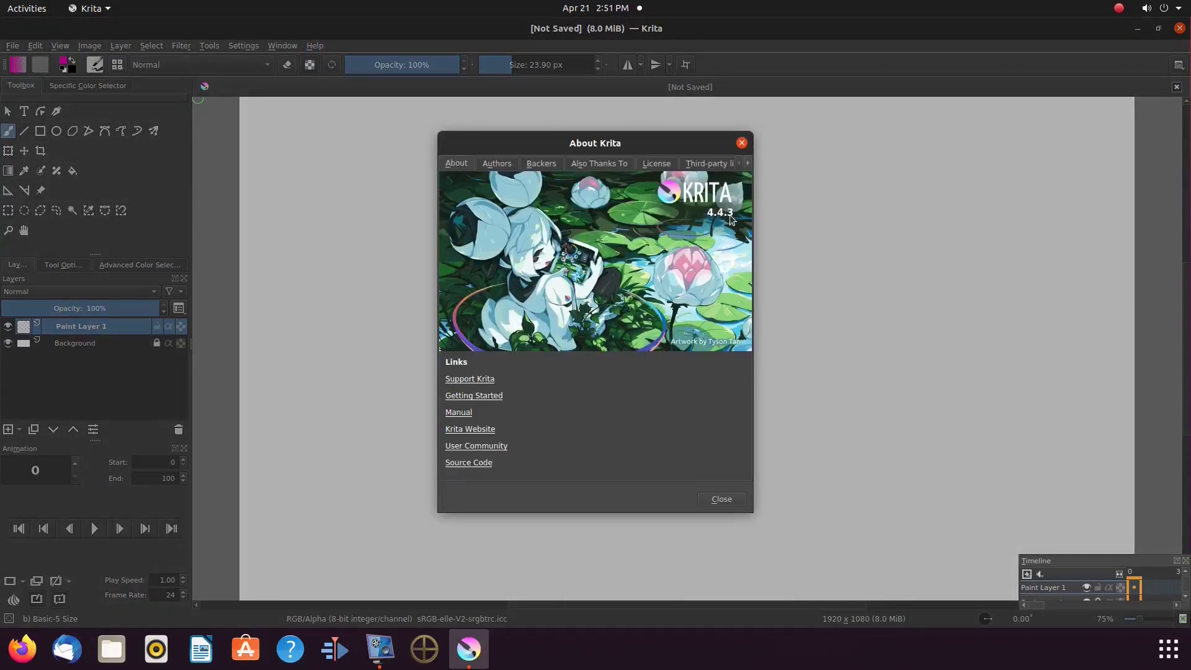
click(742, 144)
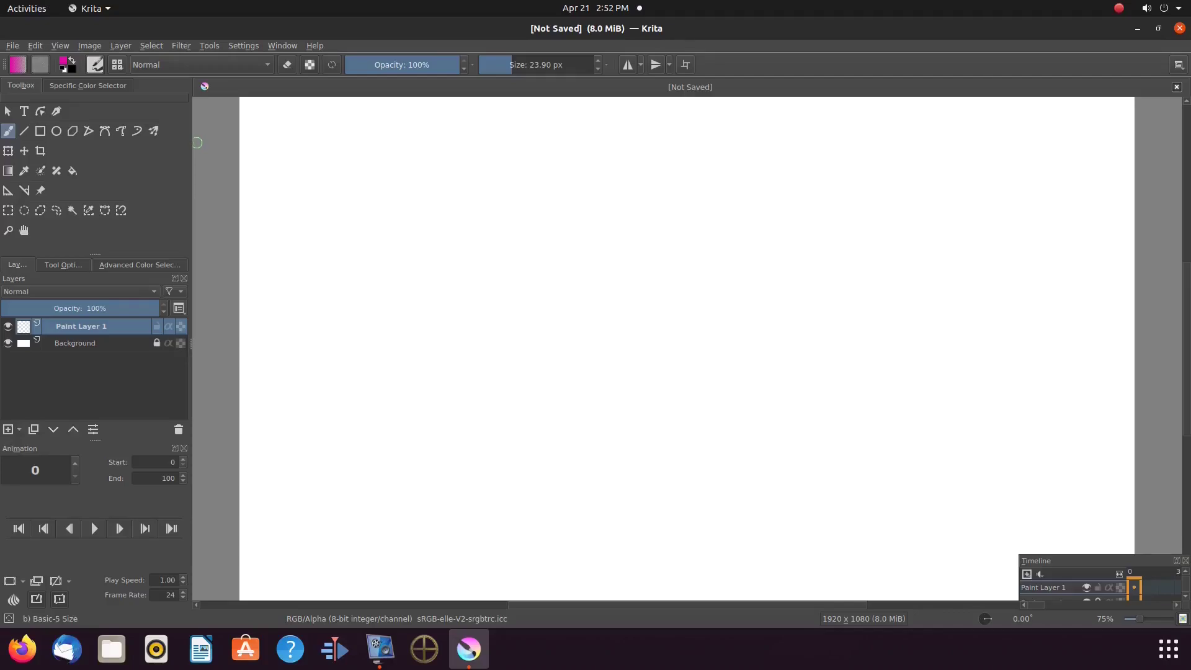
Show the Grid and Guides docker on its Grid settings, with 20 px X and Y spacing.
click(243, 48)
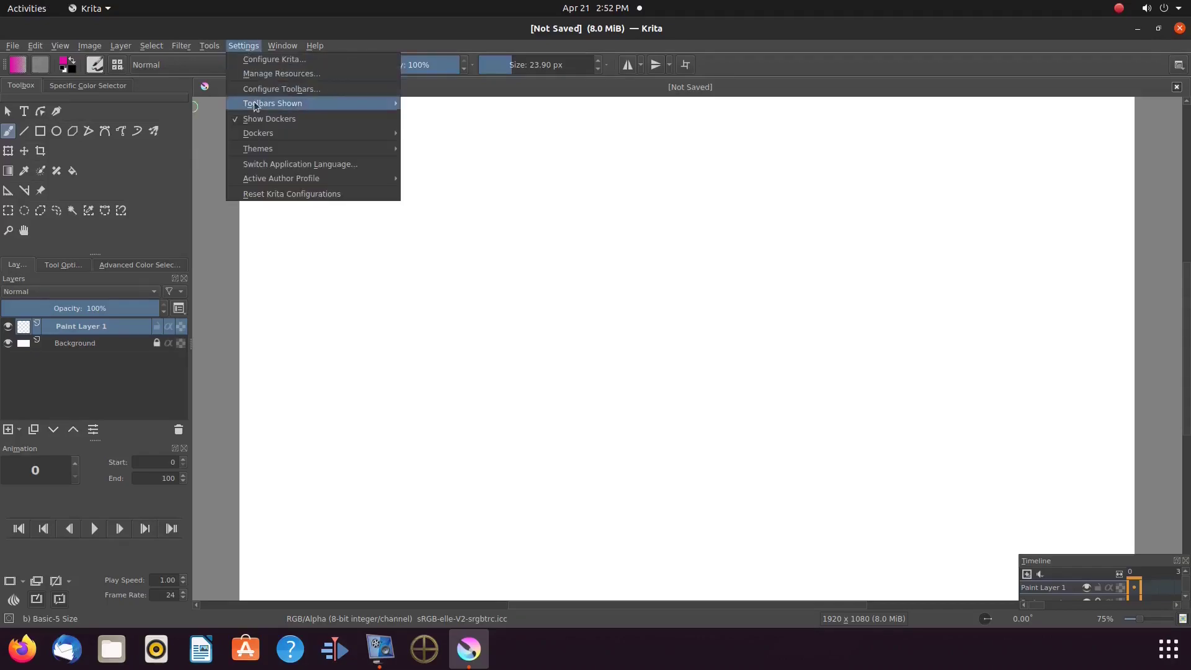
mouse_move(369, 132)
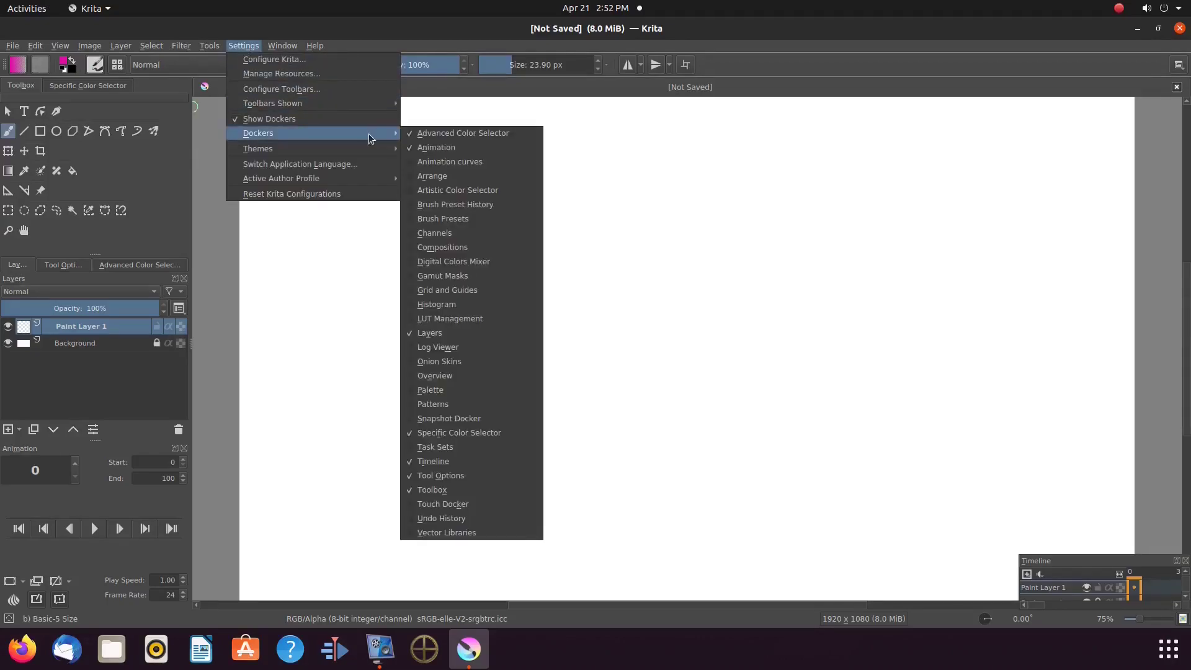
click(411, 291)
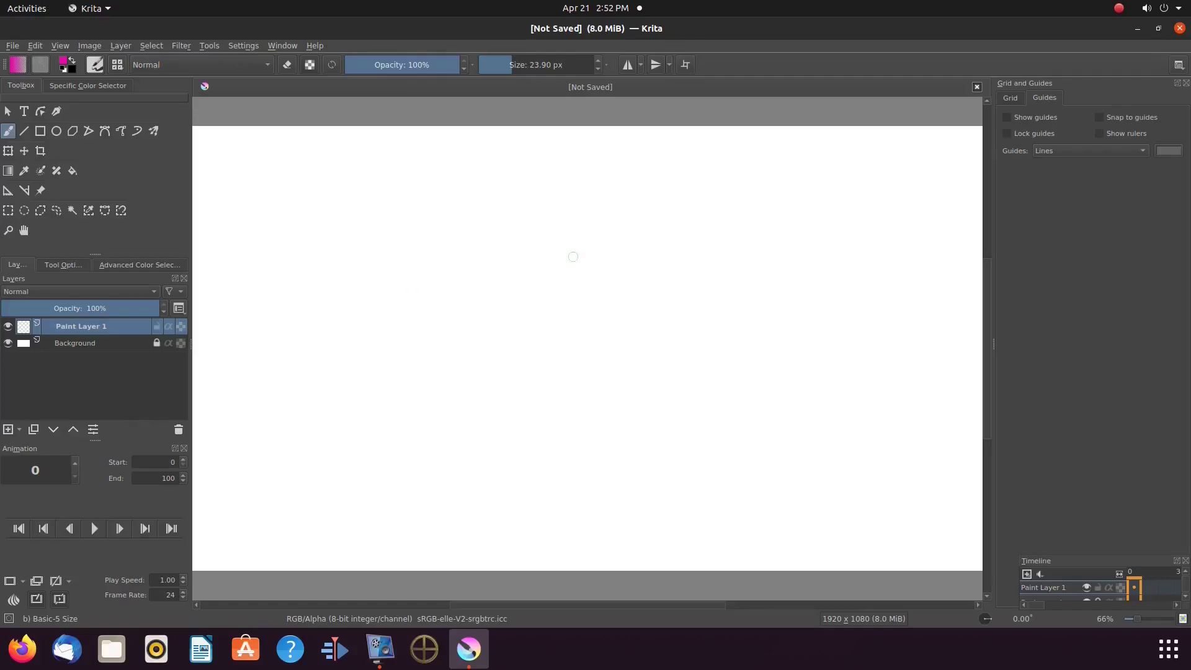
click(1011, 99)
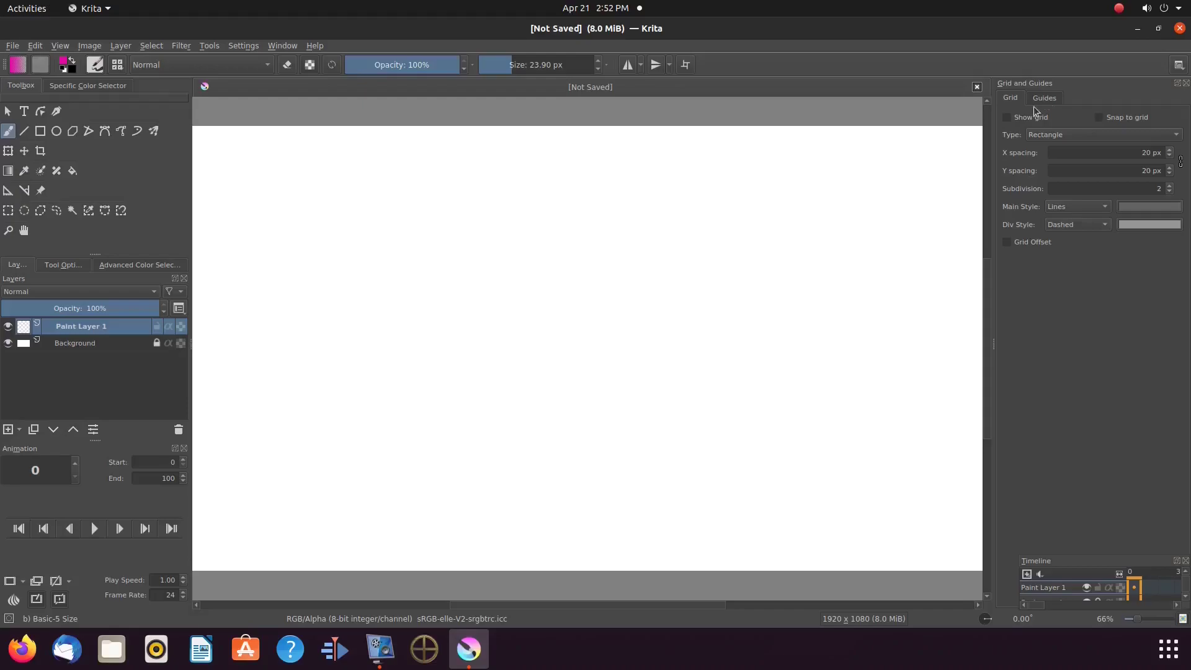
Turn Show grid on and off again, then display the Guides settings in the docker.
click(1009, 118)
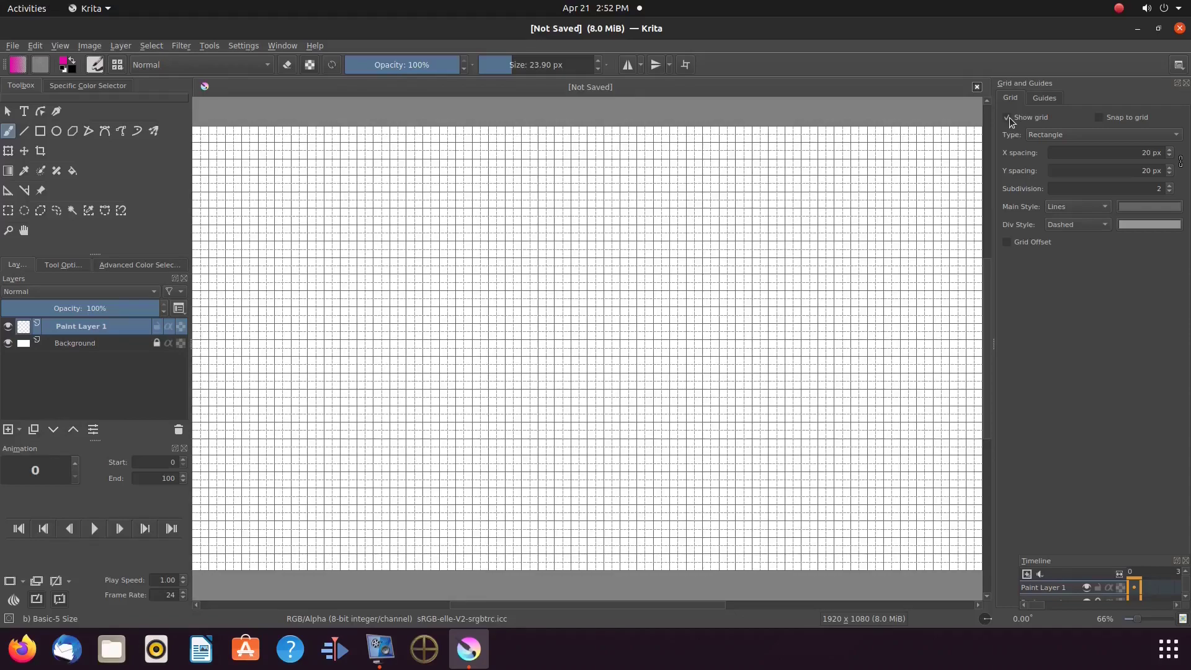
click(1009, 117)
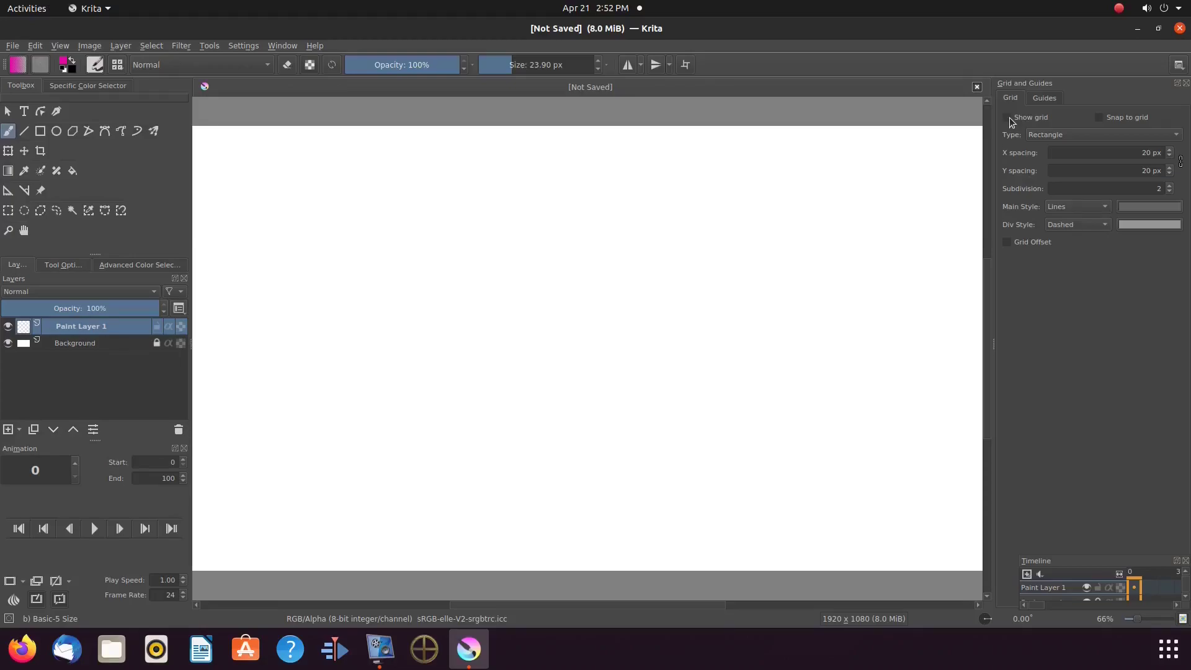
click(1043, 98)
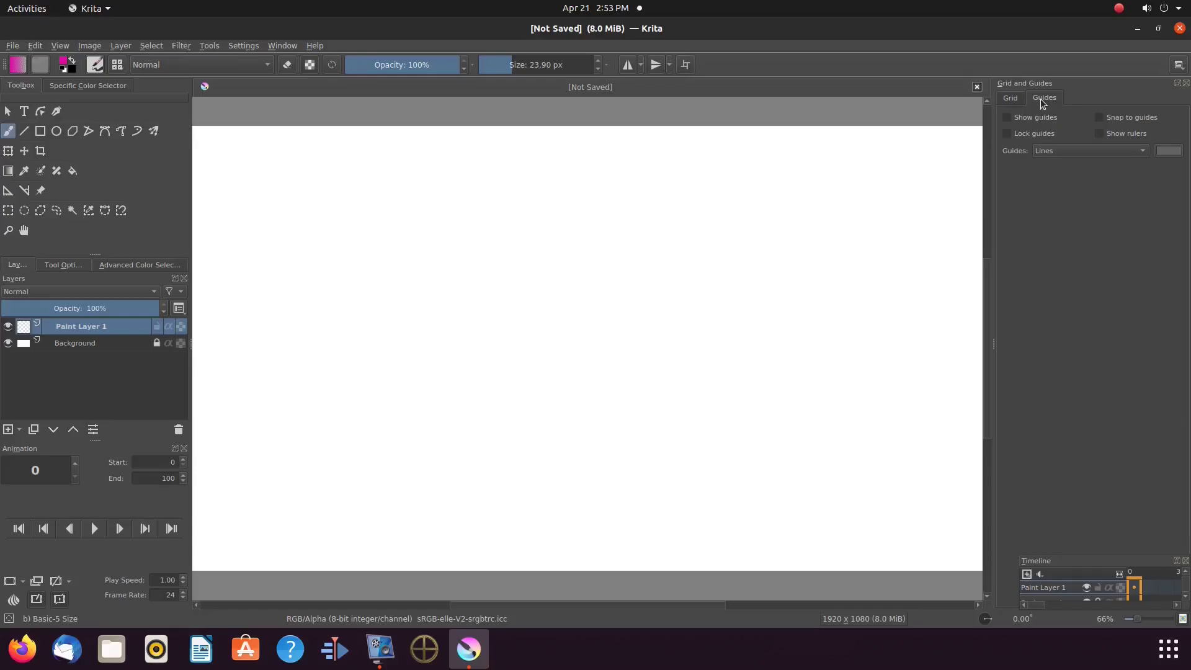
Turn on rulers and place a vertical guide from the left ruler at about 1000 px.
click(1103, 136)
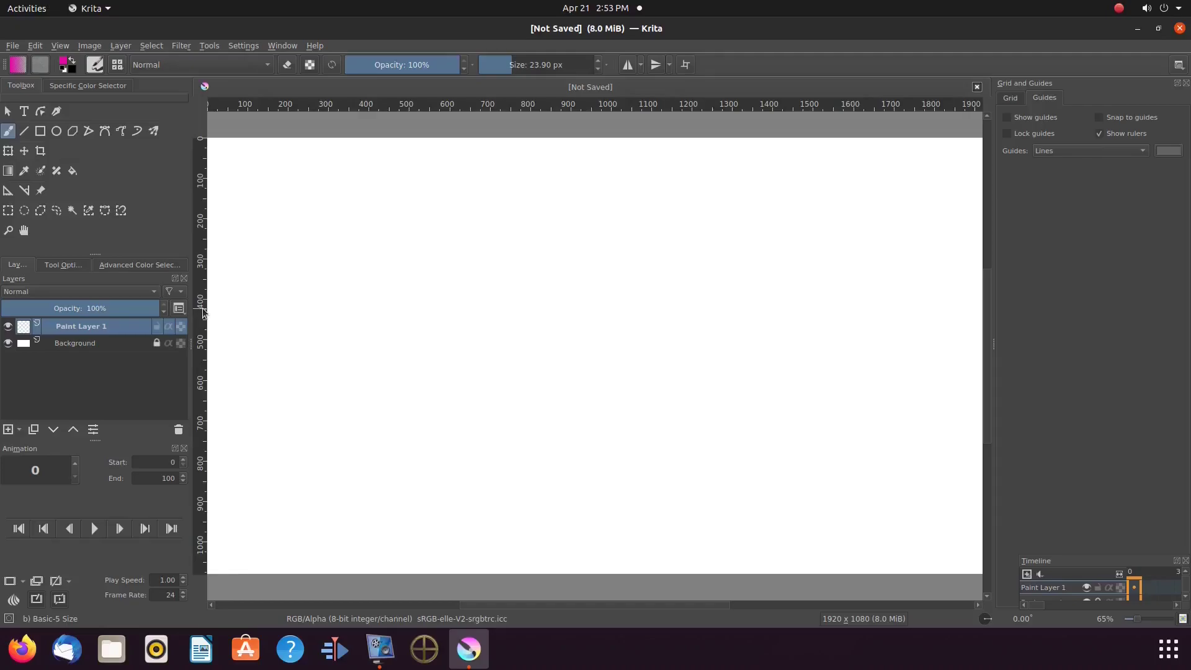
drag(202, 312, 611, 347)
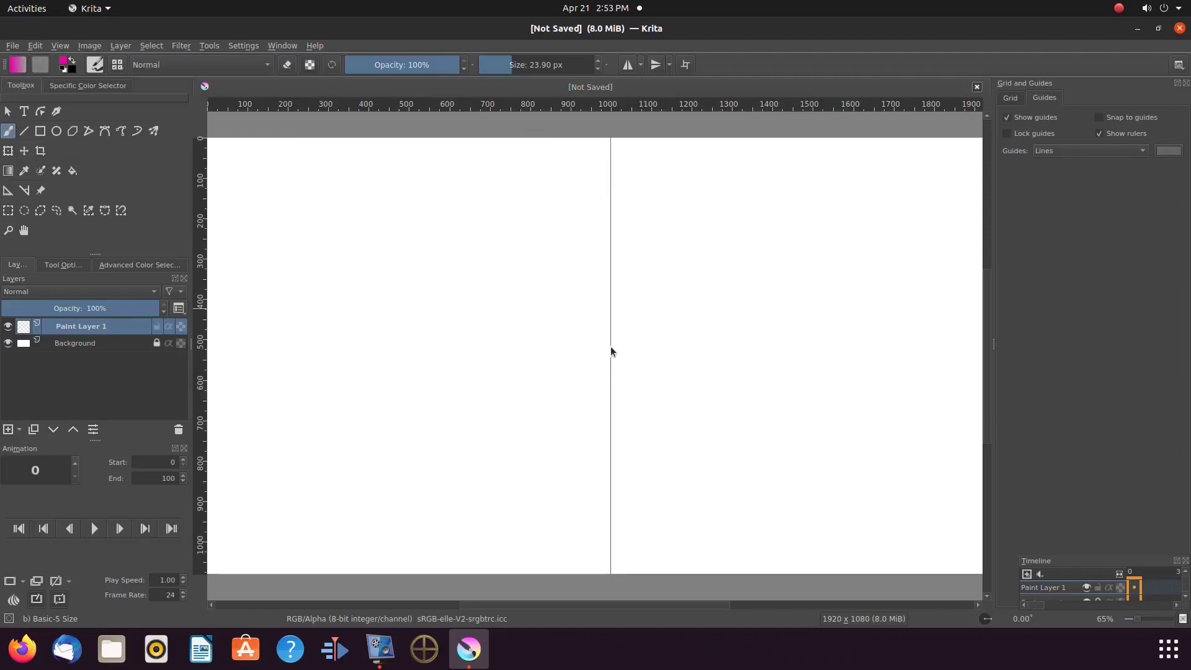
drag(611, 348, 602, 346)
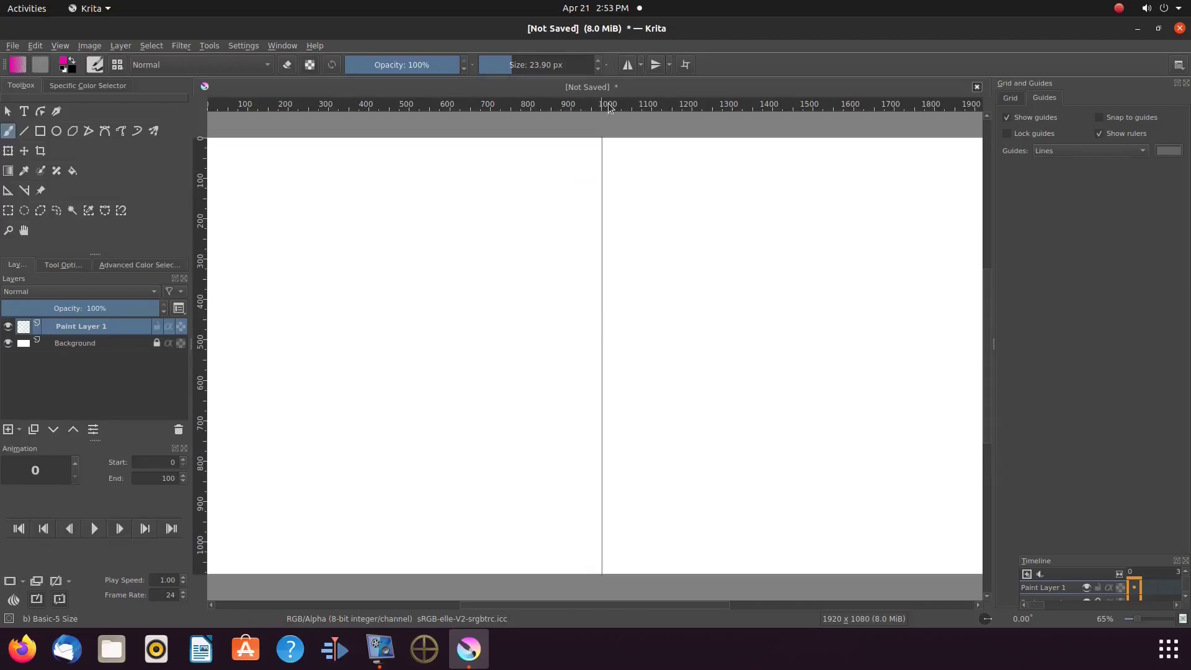
Add a horizontal guide at about 600 px and settle the vertical guide just left of 1000 px.
drag(614, 139, 599, 381)
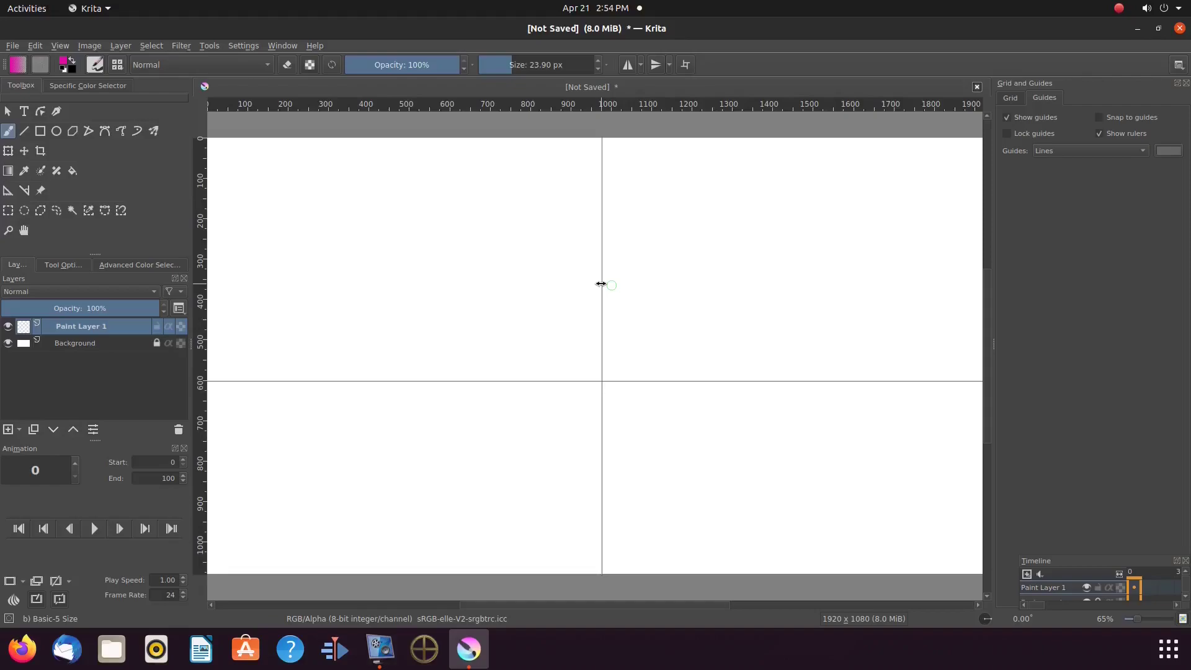
drag(601, 283, 612, 284)
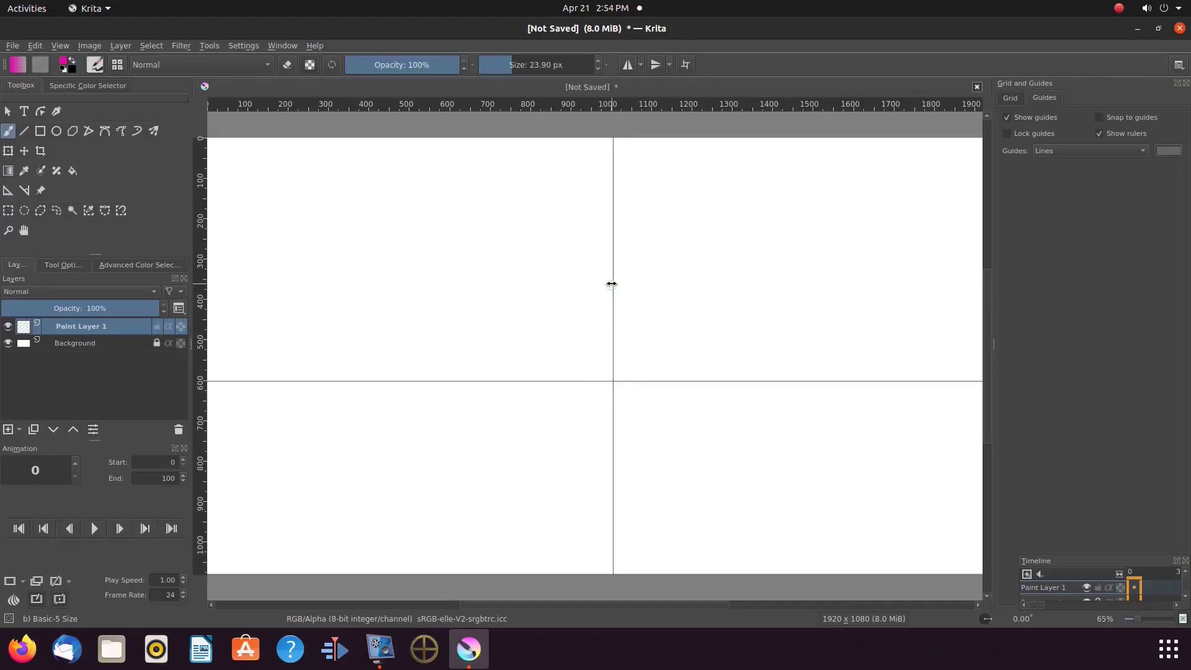
drag(612, 284, 603, 284)
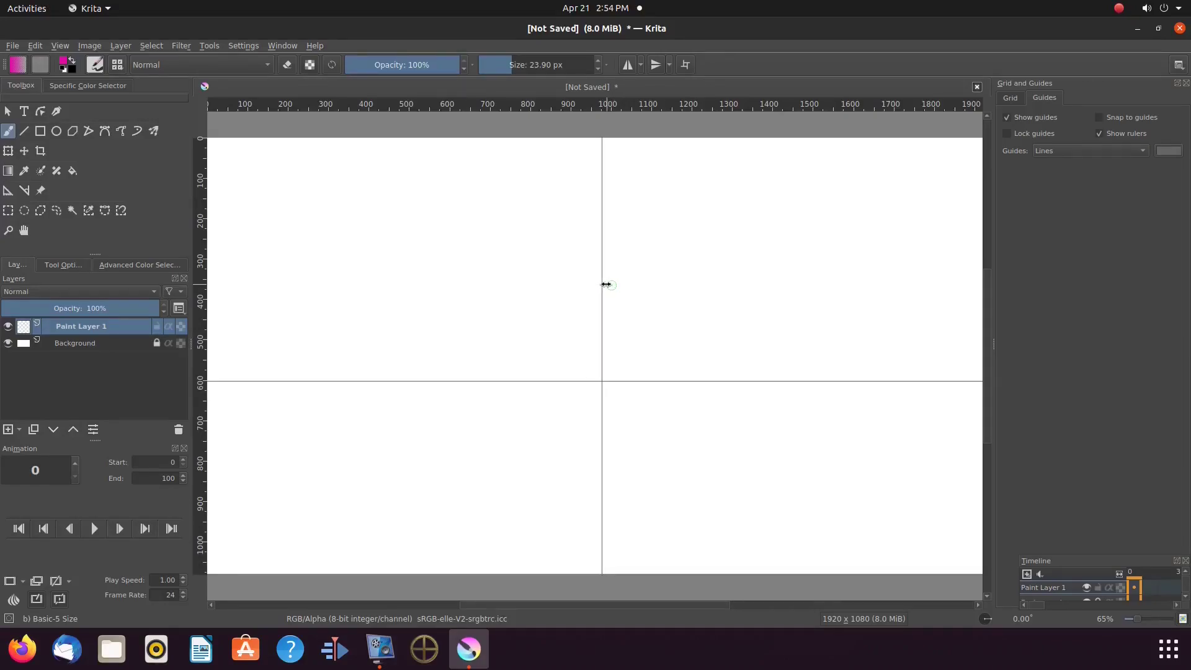
Lock the guides and draw a thick magenta rectangle over the upper-right guide area.
click(1007, 136)
key(r)
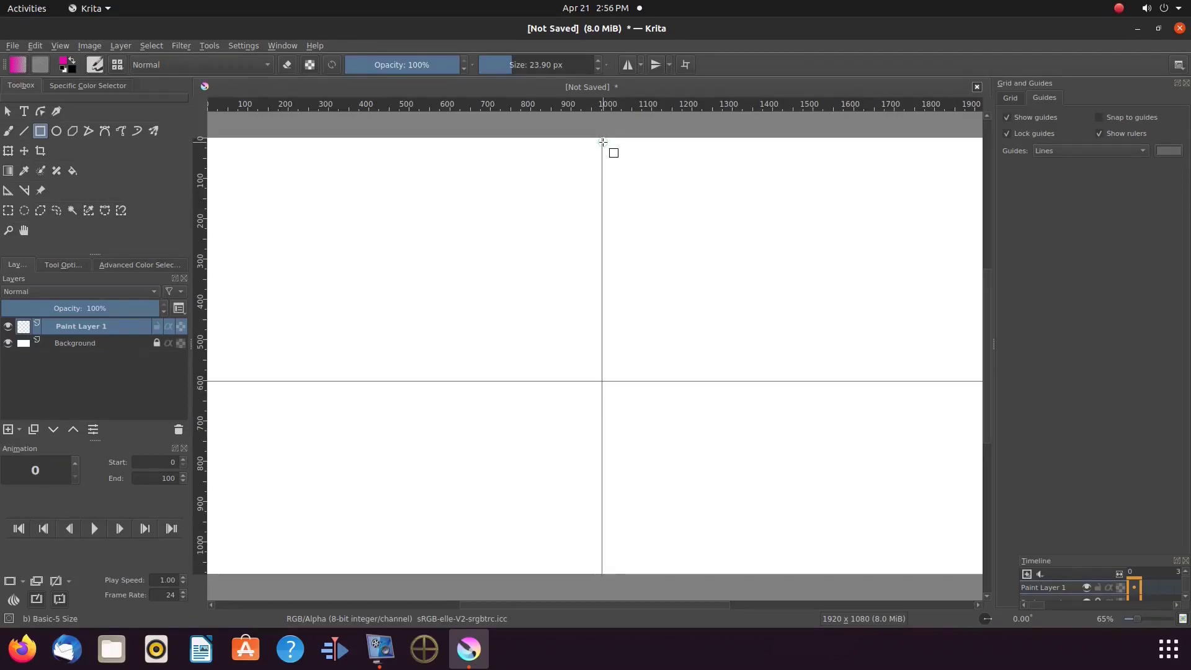
drag(602, 138, 898, 381)
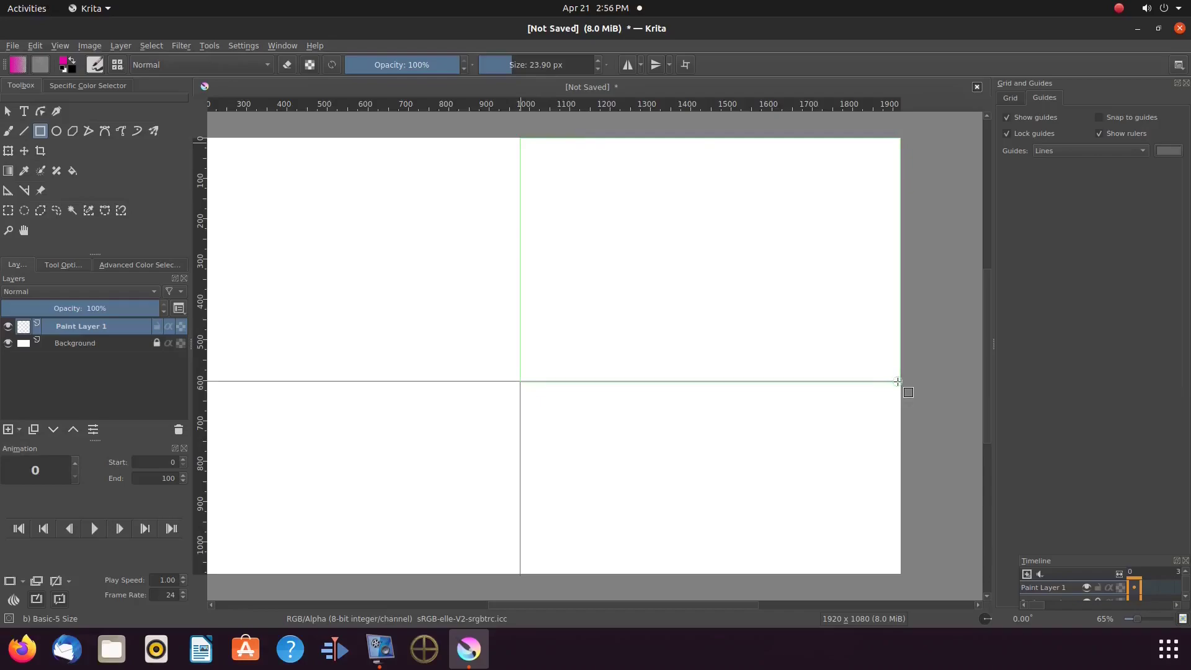
drag(897, 381, 896, 381)
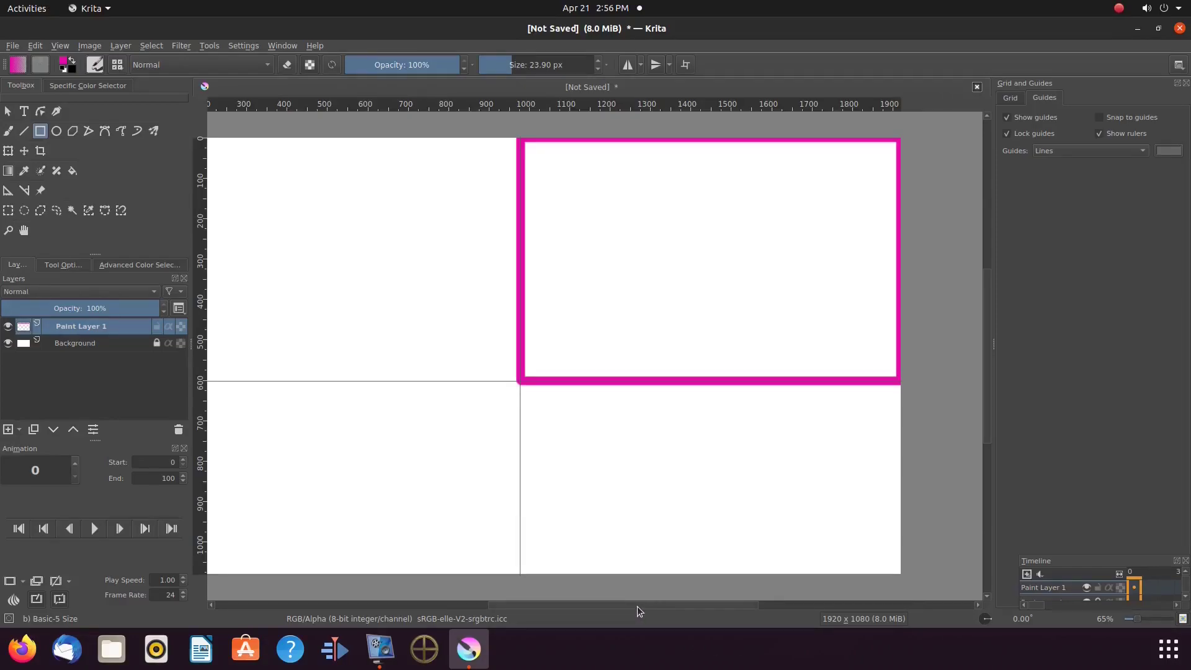
Draw a magenta straight line along the left half of the horizontal guide.
drag(638, 605, 611, 606)
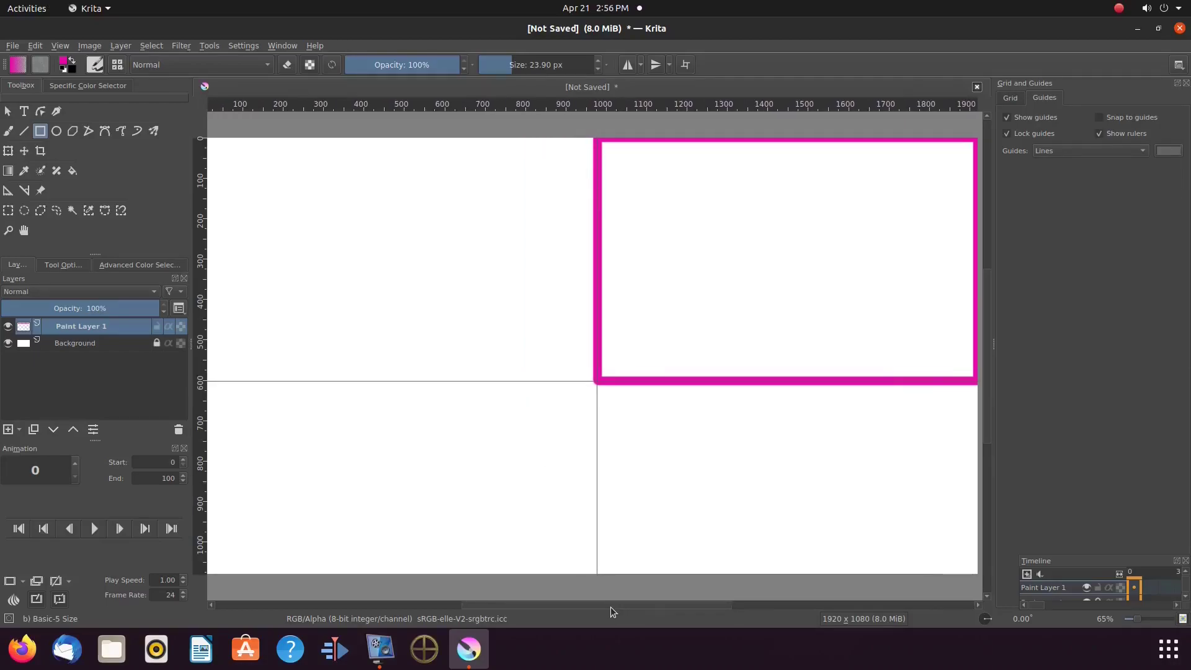
key(v)
drag(224, 381, 591, 381)
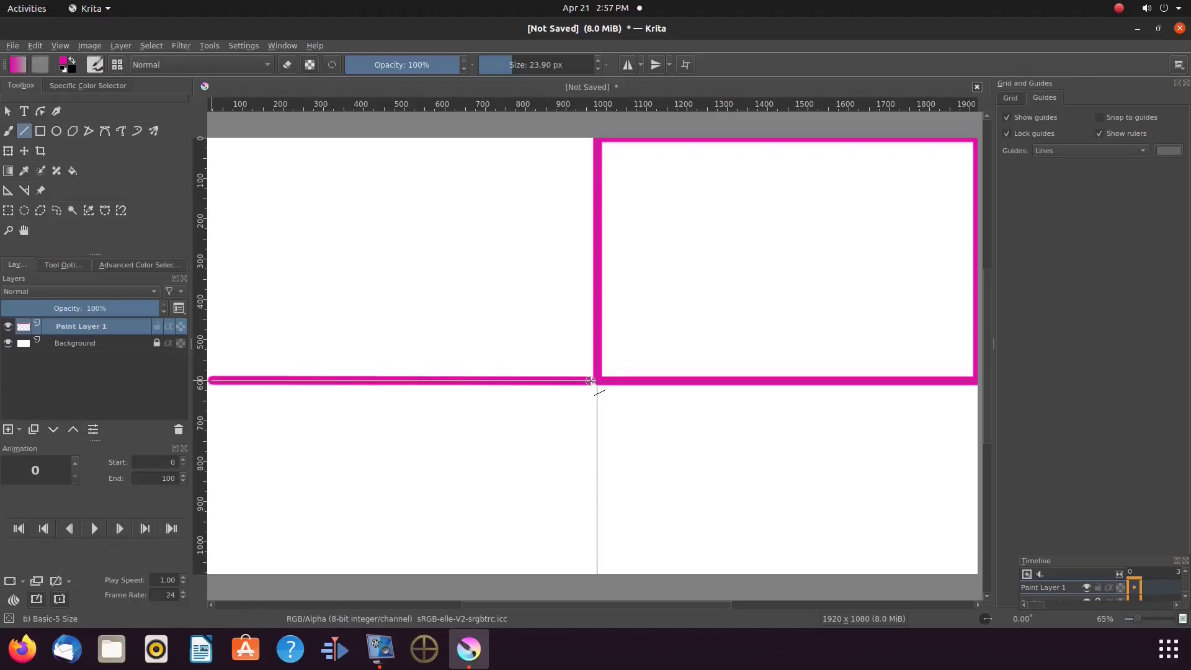
Draw a full-height magenta vertical line near 500 px and a small tilted square below it.
click(63, 265)
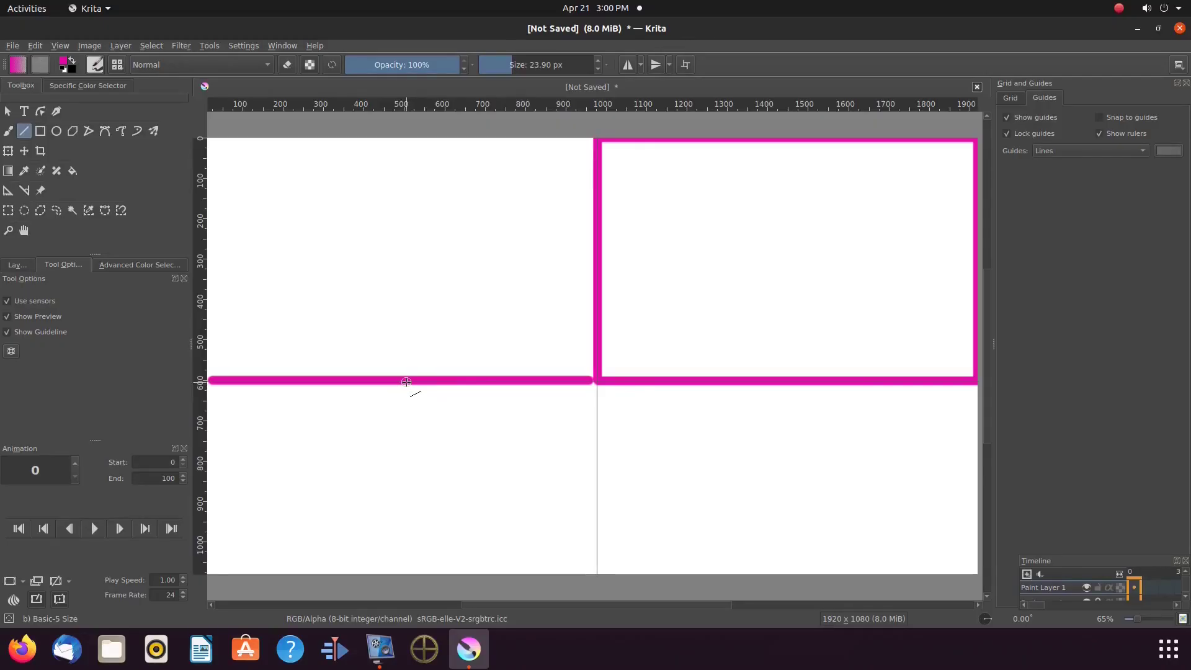
drag(407, 380, 407, 565)
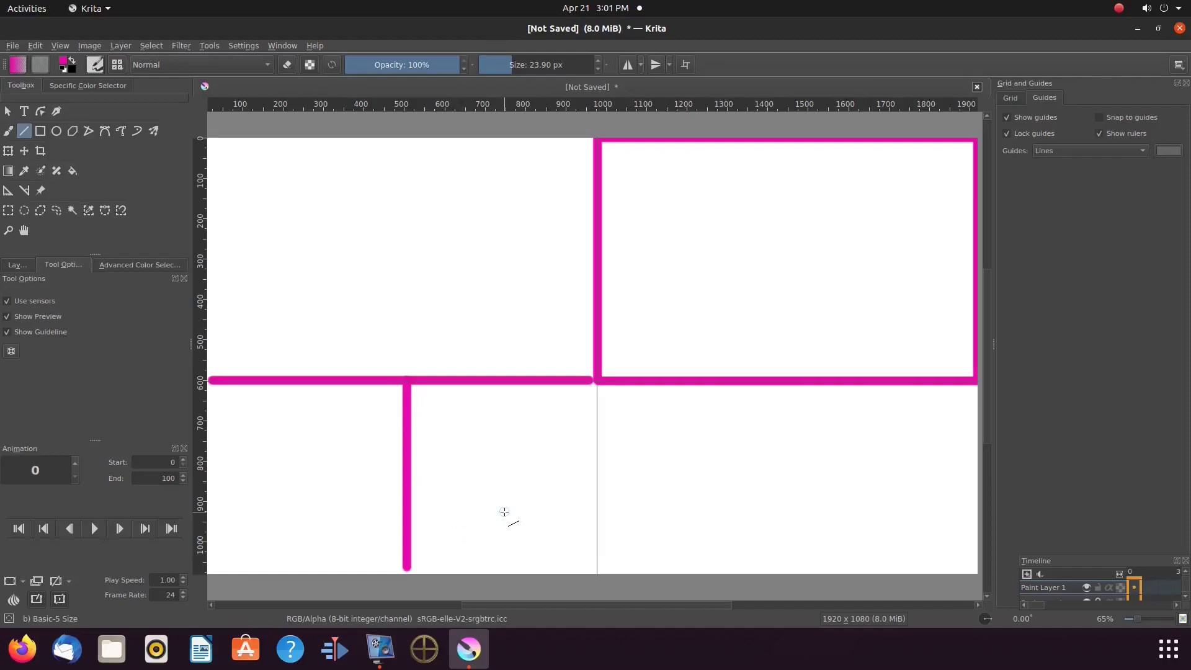
mouse_move(504, 512)
mouse_down()
mouse_move(478, 532)
mouse_move(499, 556)
mouse_move(524, 538)
mouse_move(503, 516)
mouse_up()
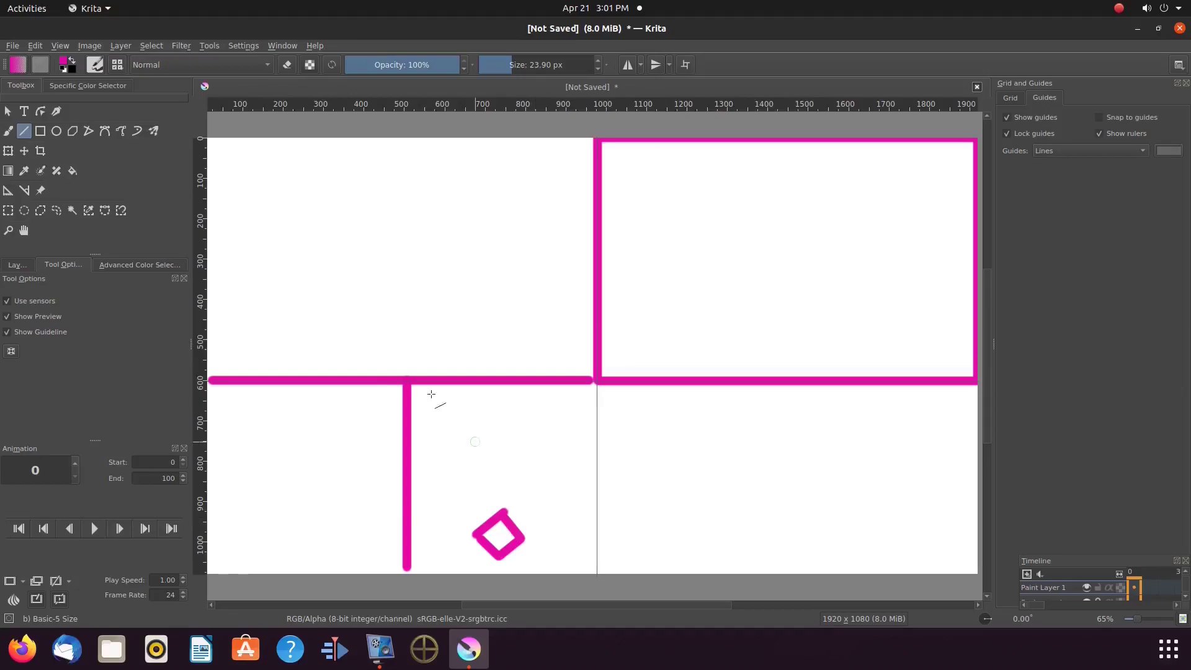
drag(406, 377, 407, 149)
Draw a small magenta rectangle in the upper-left area and select it.
key(r)
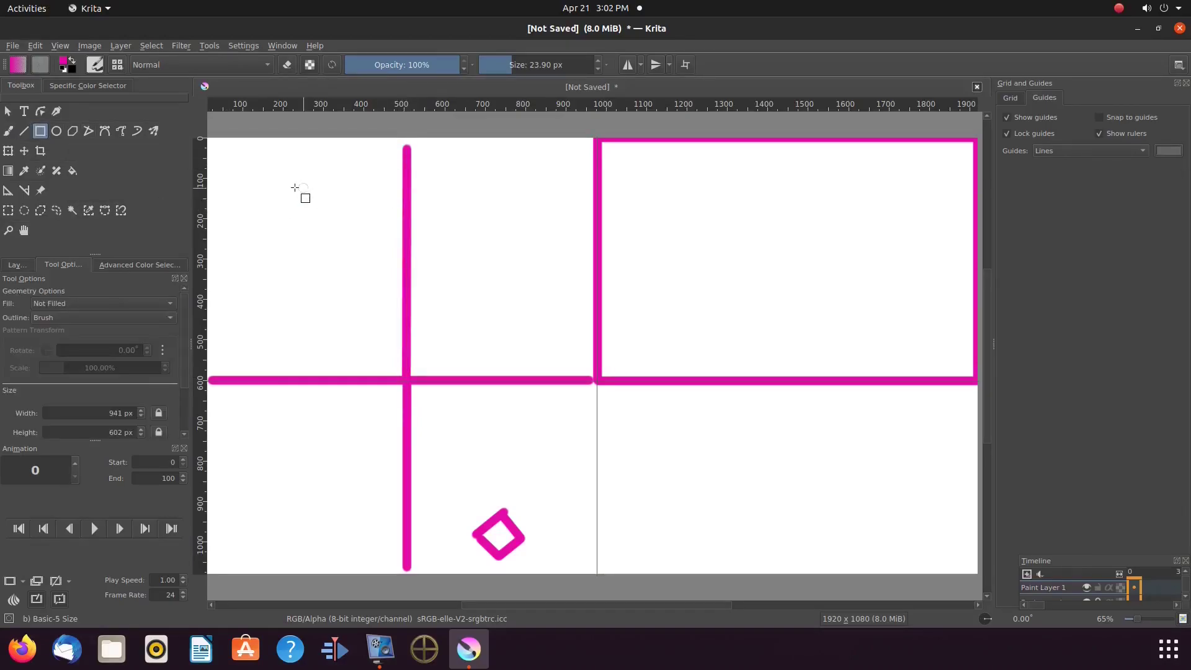
drag(252, 174, 379, 319)
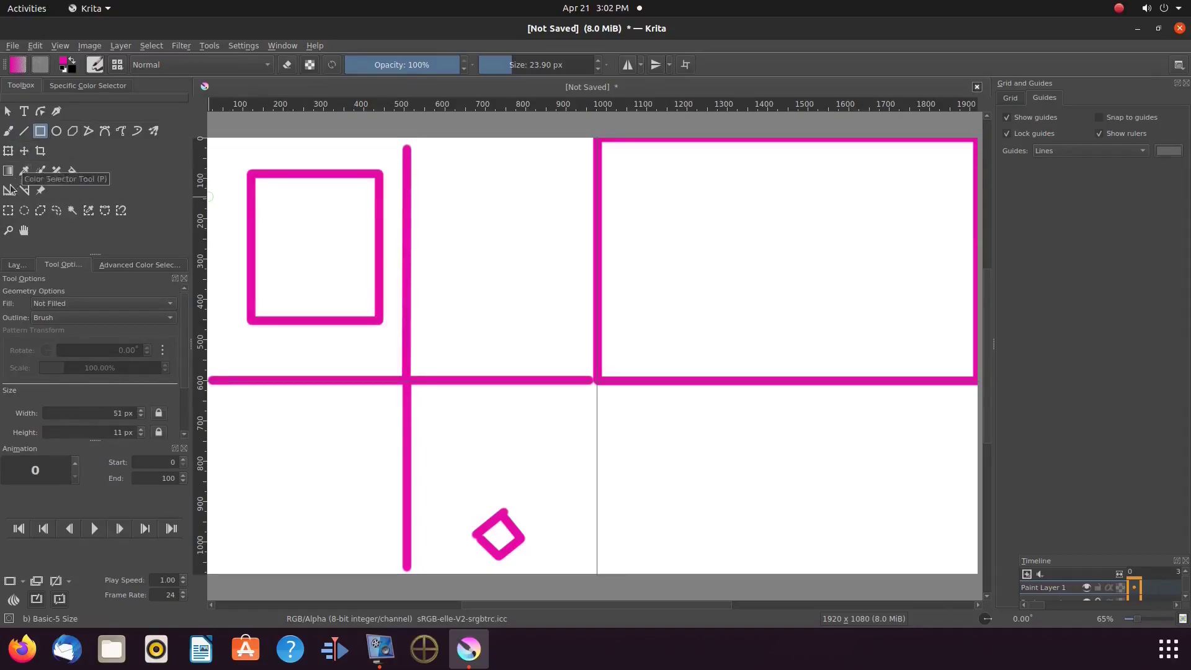
click(8, 210)
drag(245, 169, 385, 329)
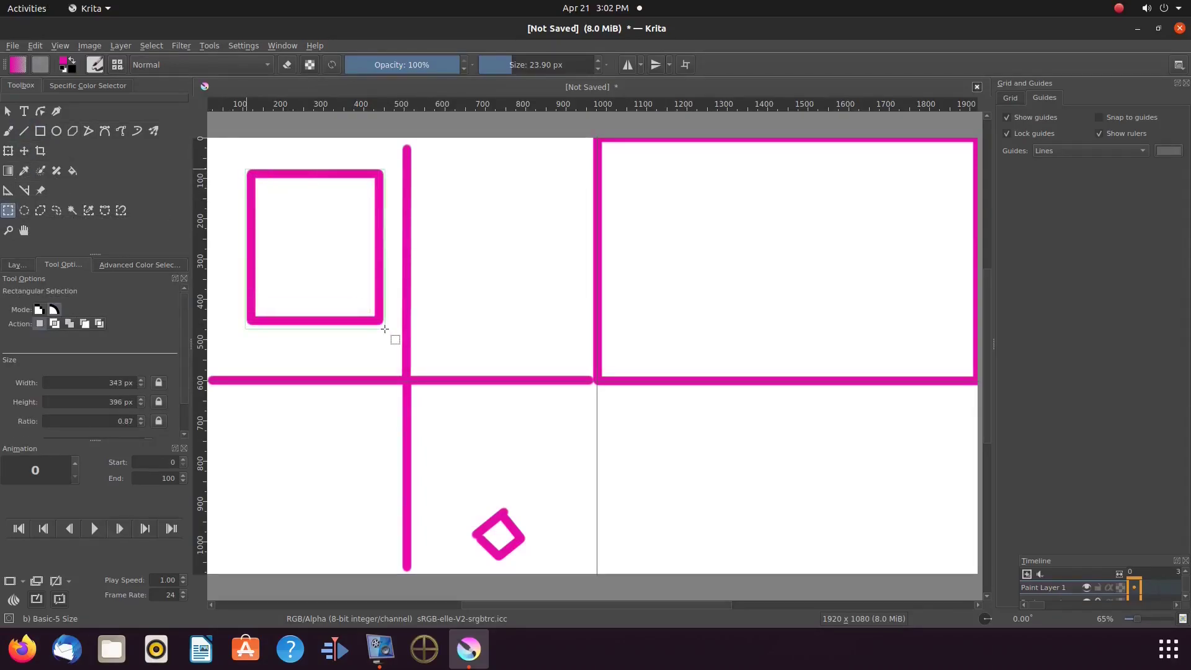
Move the small rectangle up and right of the vertical line, clearing the selection.
key(t)
drag(310, 236, 328, 243)
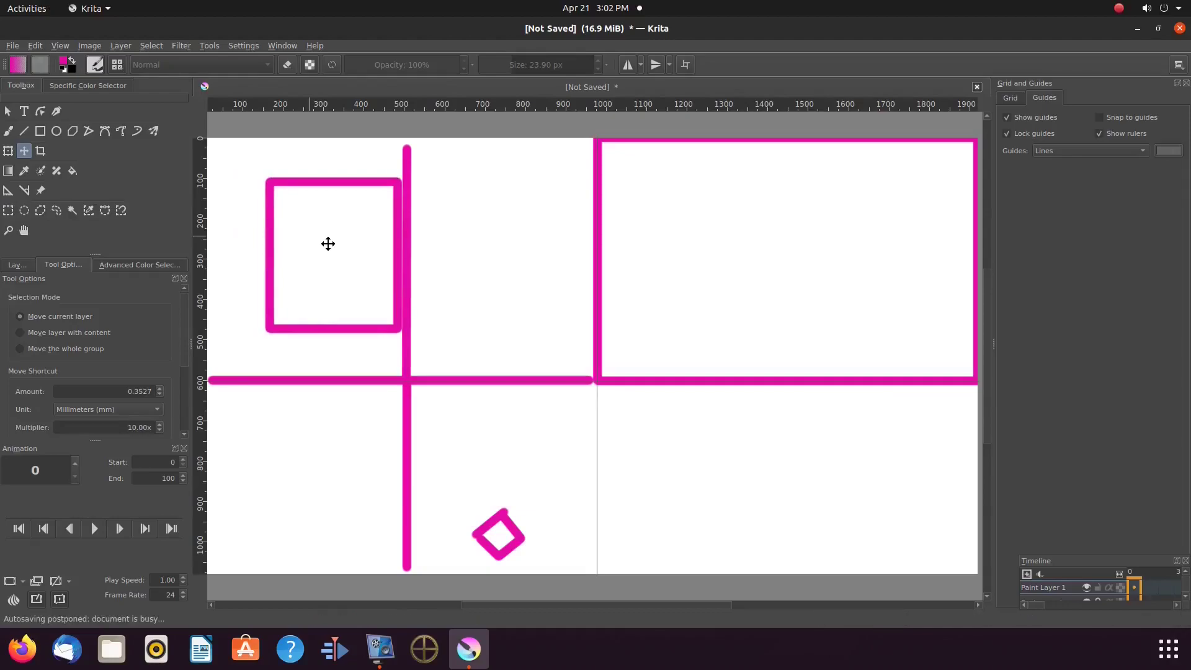
click(151, 45)
click(163, 68)
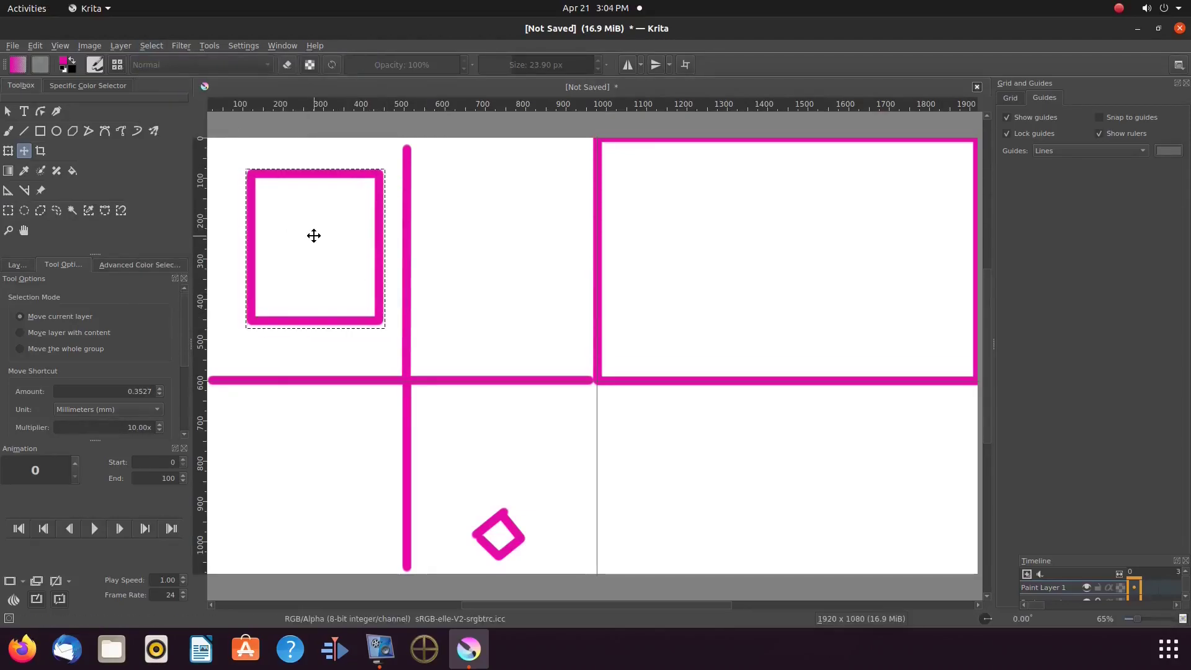
drag(314, 234, 333, 205)
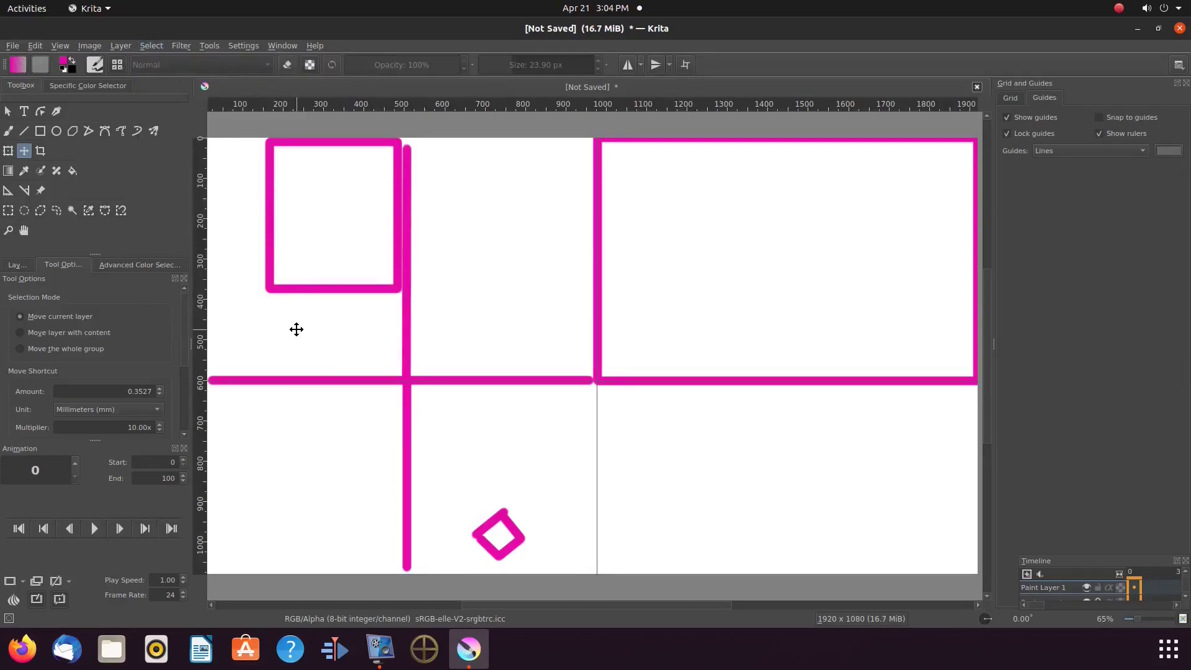
drag(296, 329, 490, 198)
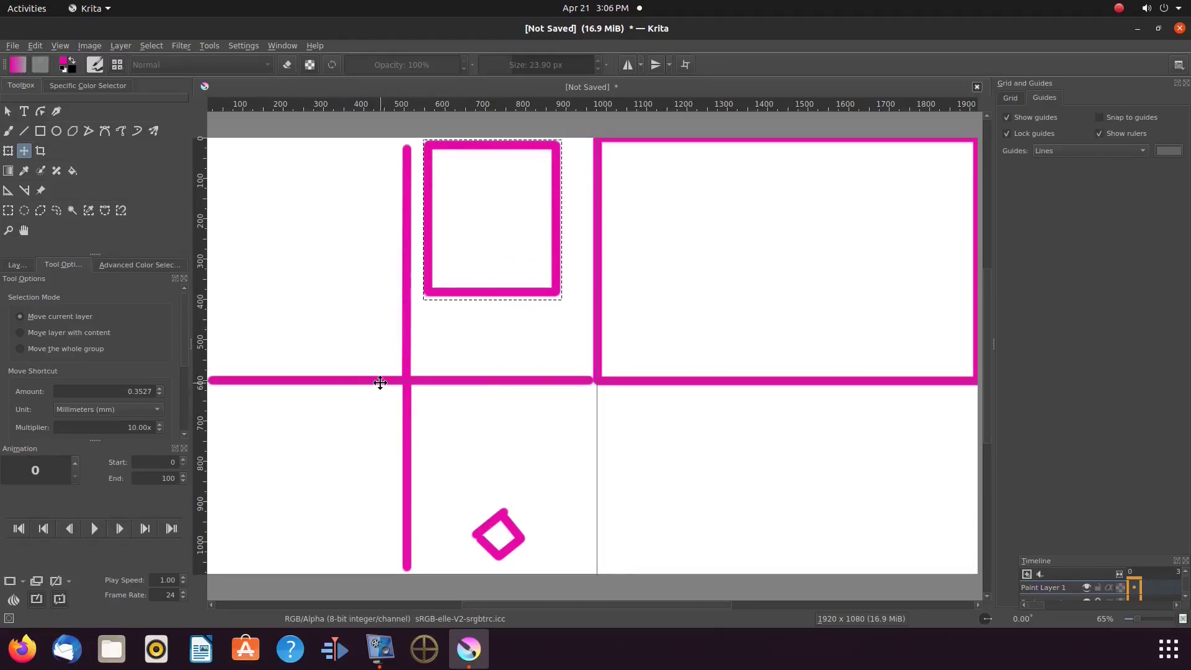
Deselect, hide the rulers and guides, and switch the docker back to Grid settings.
click(152, 45)
click(180, 77)
click(1100, 134)
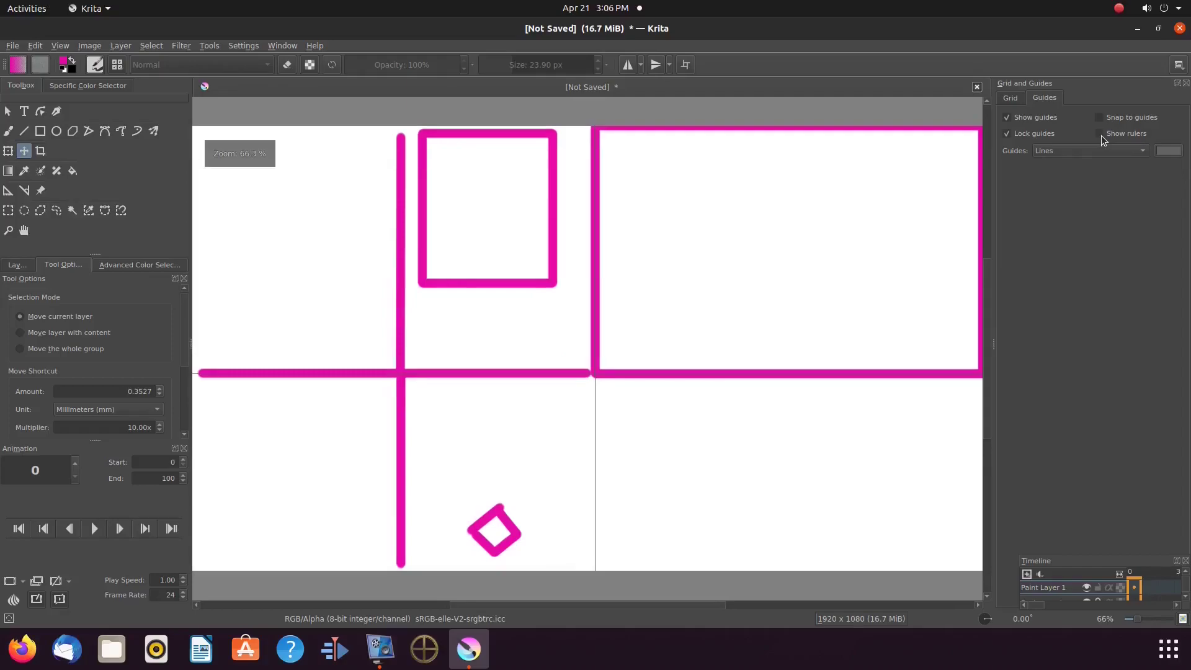
click(1008, 118)
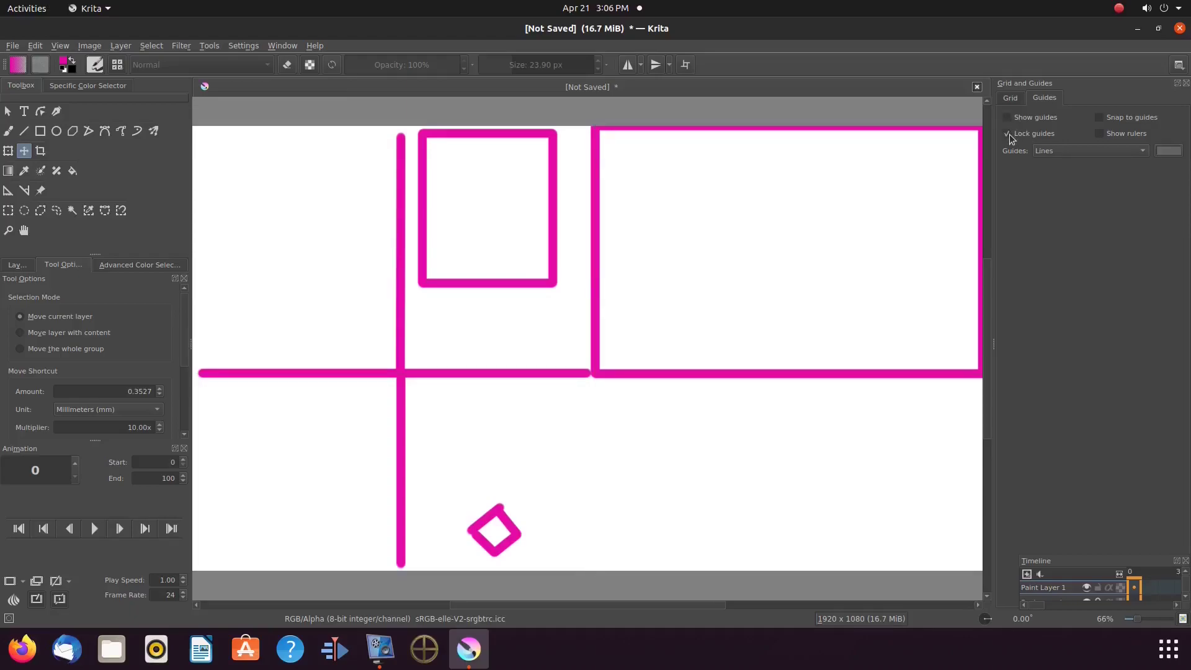
click(1012, 100)
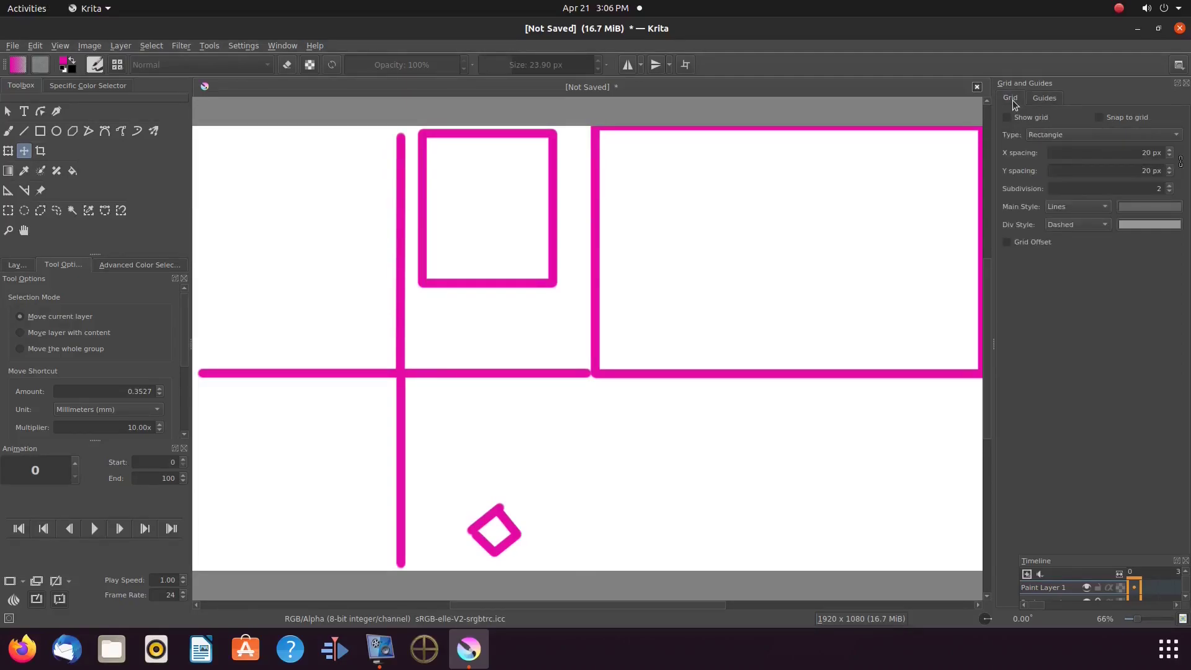